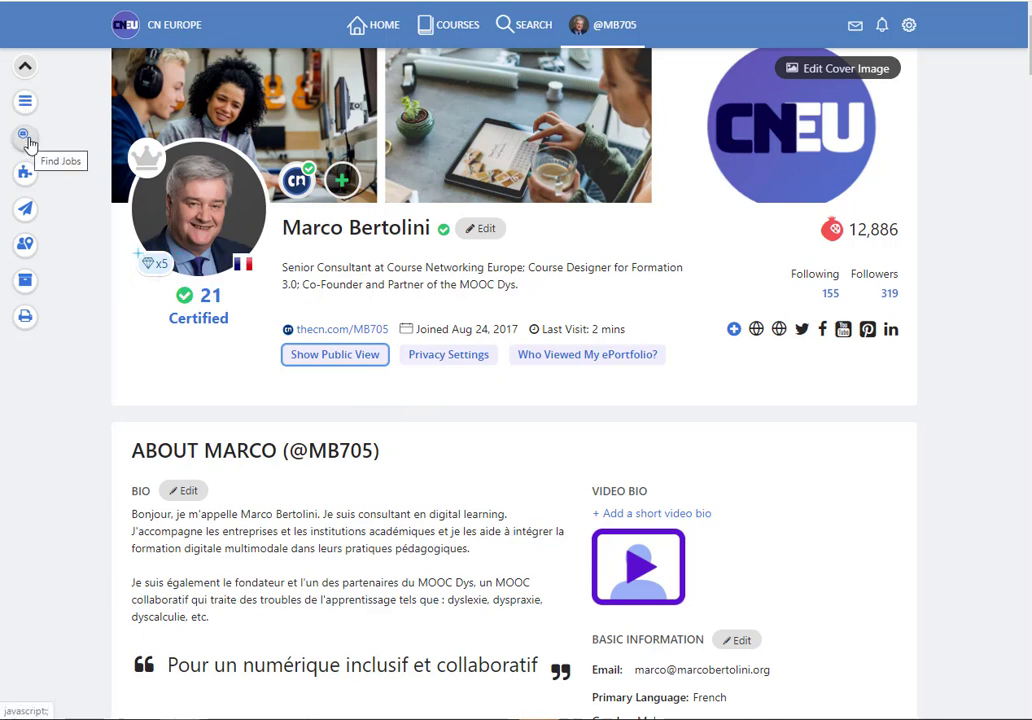
Open job suggestions and launch Indeed's search for digital learning jobs in Ile-de-France, Paris.
left_click(26, 137)
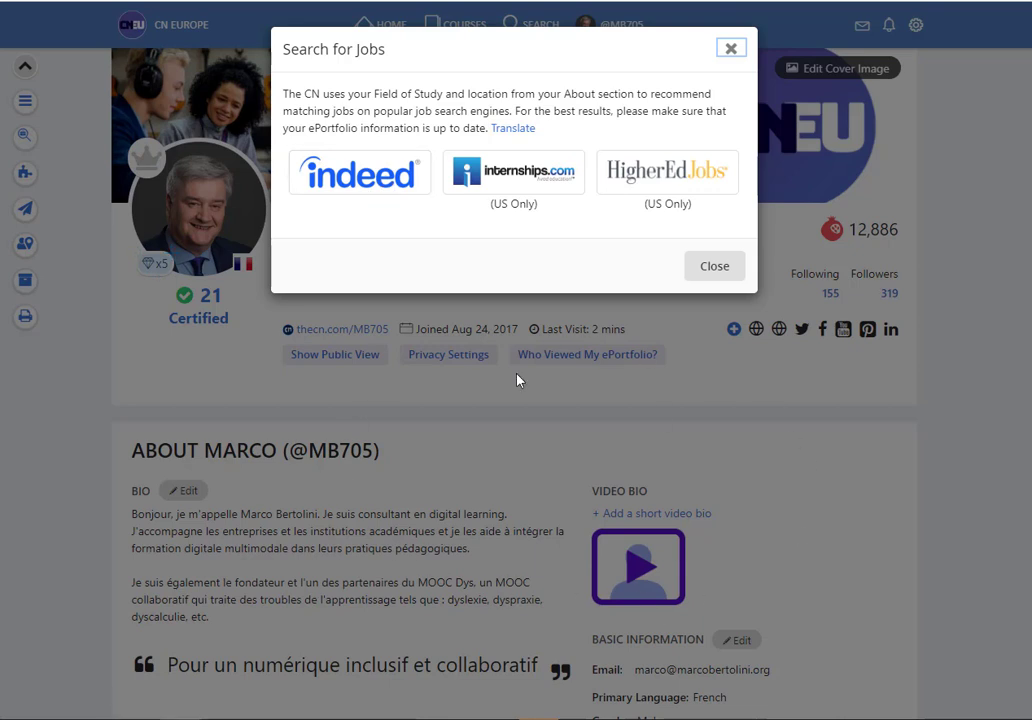
left_click(371, 178)
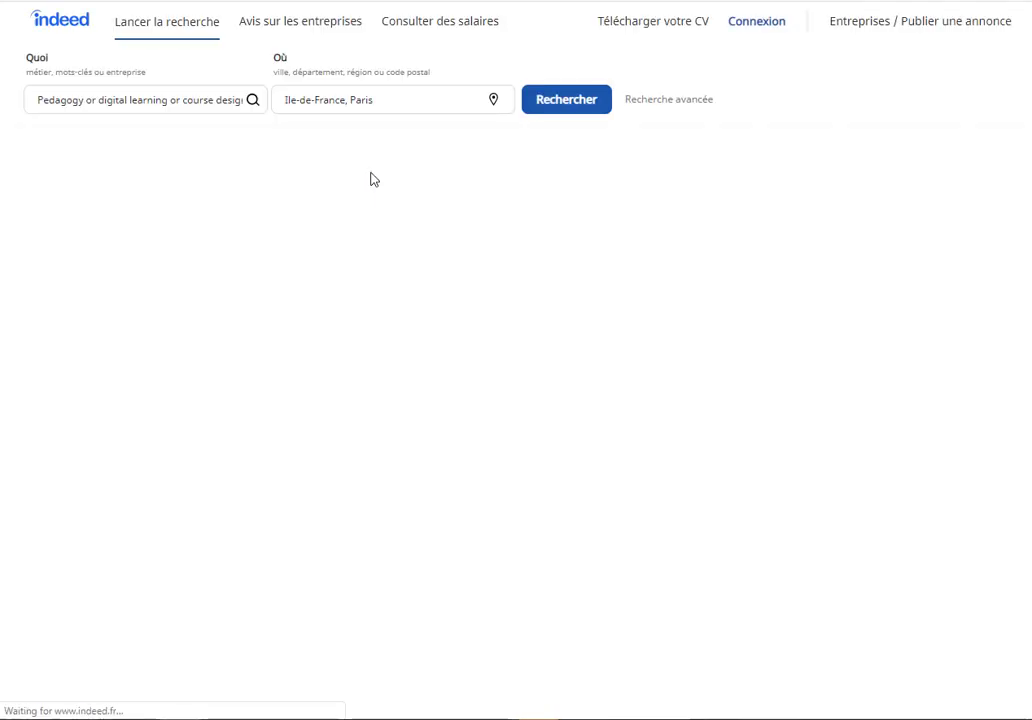
key("Escape")
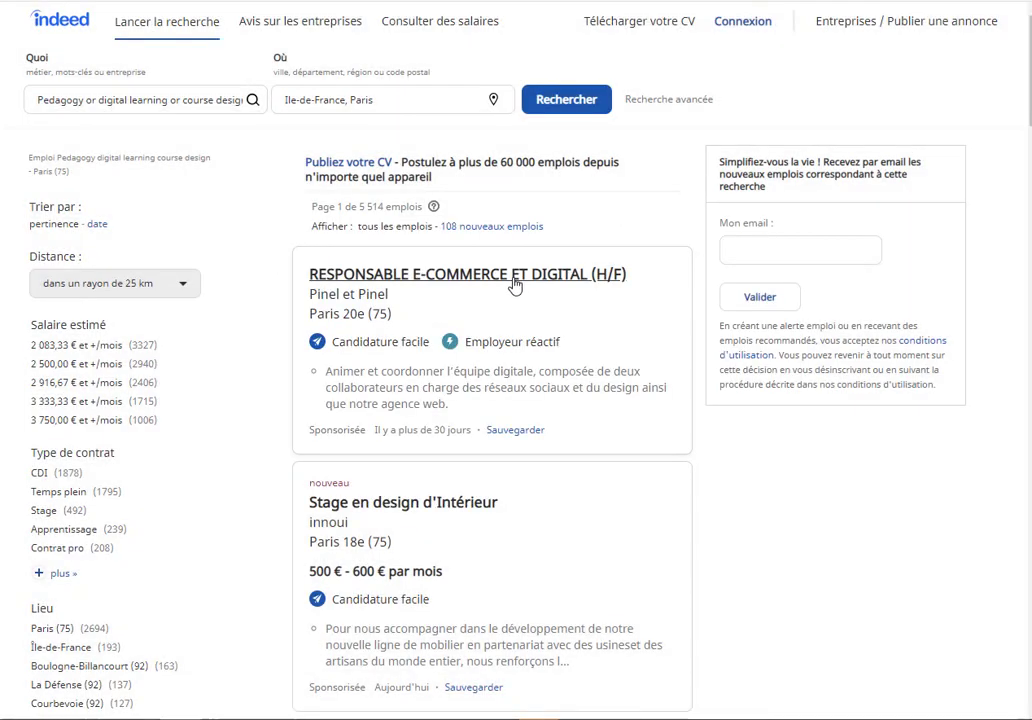
scroll(537, 341, "down", 2)
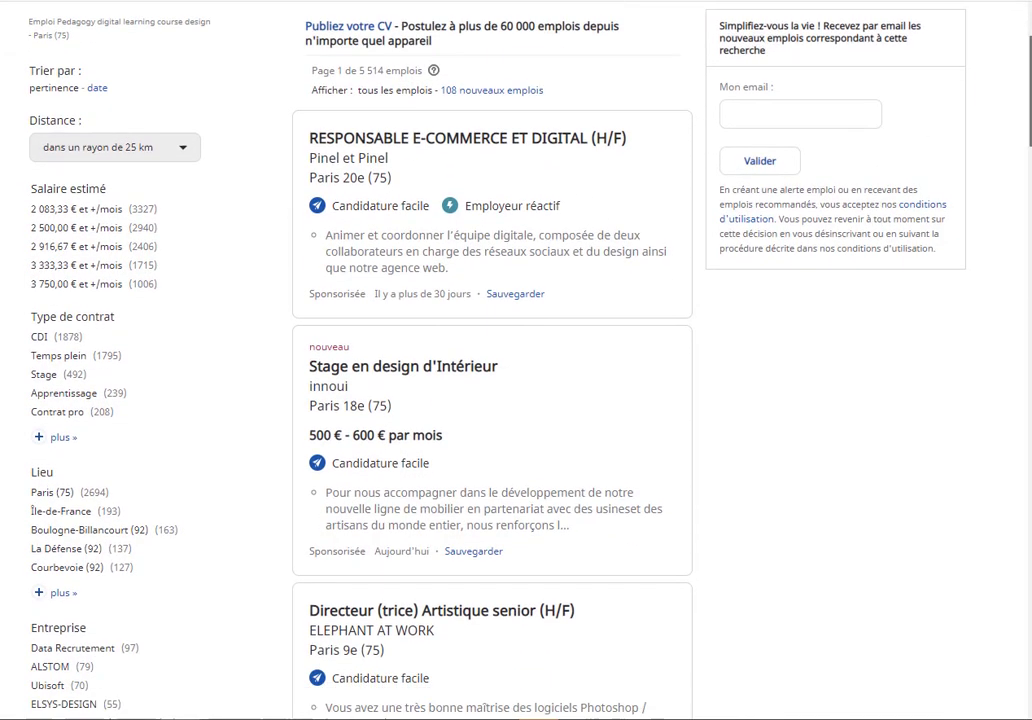
scroll(500, 360, "down", 2)
scroll(500, 360, "down", 1)
scroll(500, 360, "down", 1)
scroll(500, 360, "down", 2)
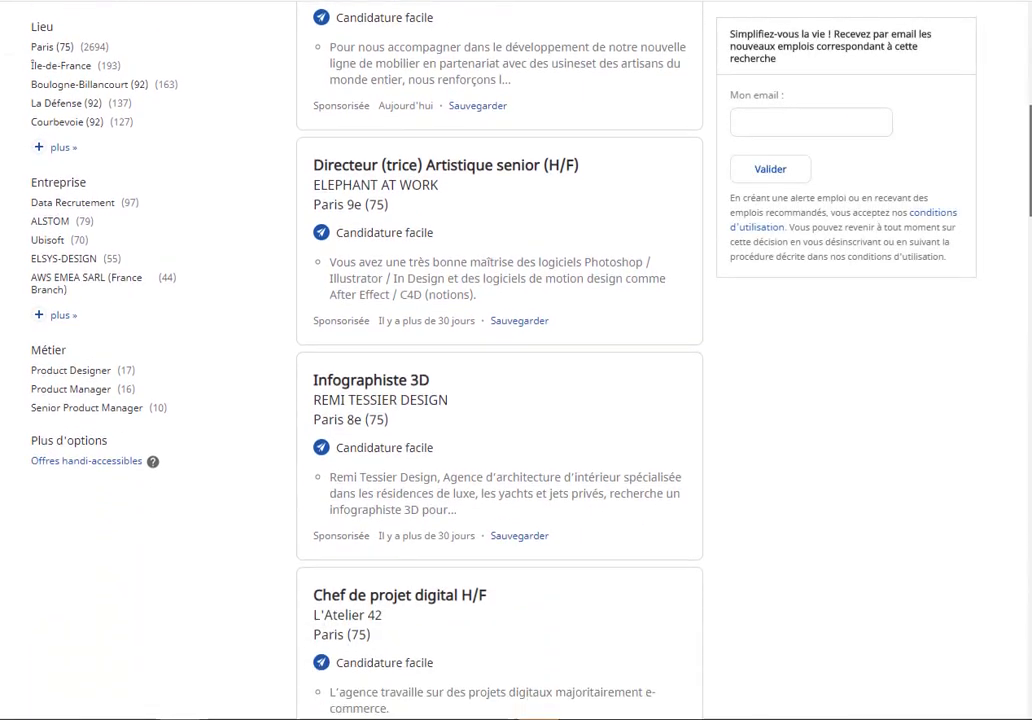
scroll(500, 360, "down", 1)
scroll(500, 360, "down", 2)
scroll(500, 360, "down", 2)
scroll(500, 360, "down", 2)
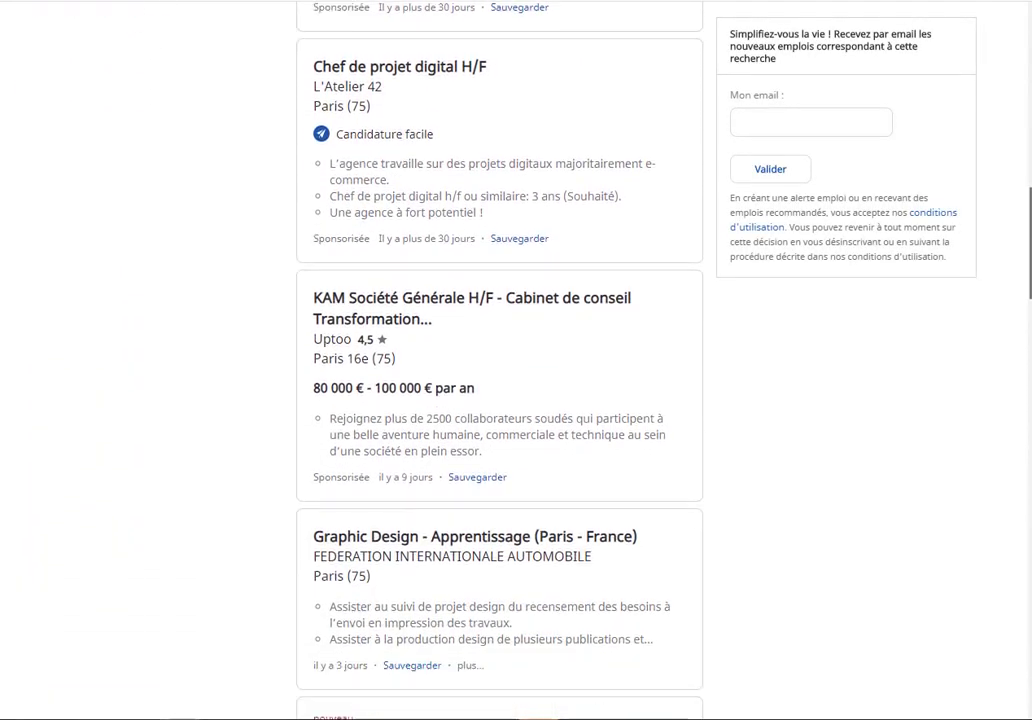
scroll(500, 360, "down", 1)
scroll(500, 360, "down", 1)
scroll(500, 360, "down", 1)
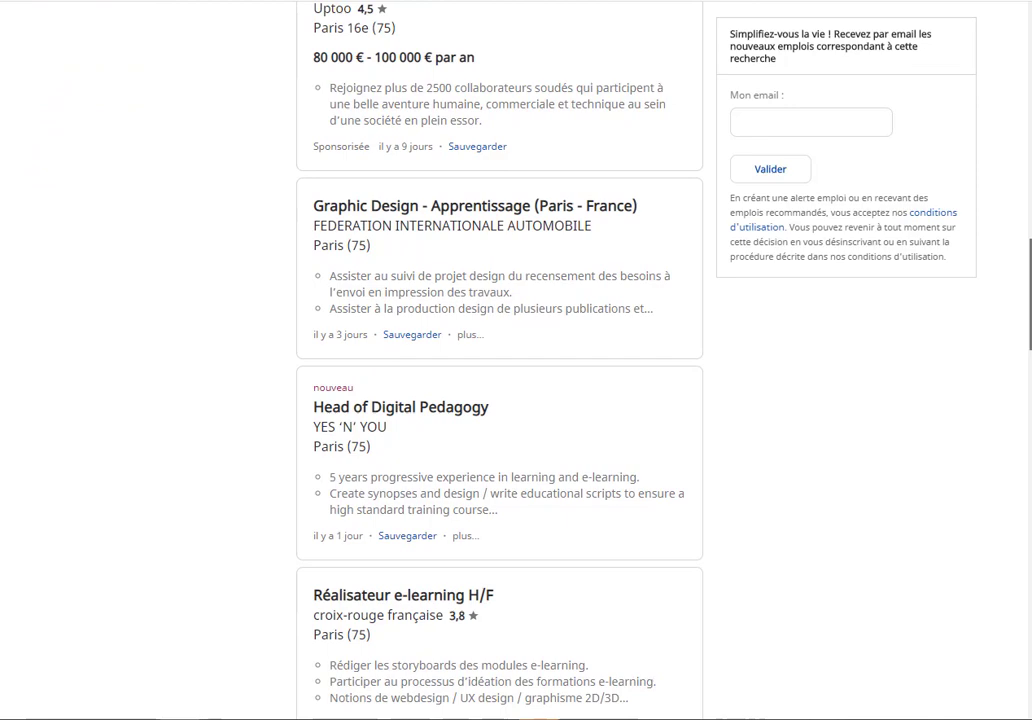
scroll(500, 360, "down", 1)
scroll(500, 360, "down", 1)
scroll(500, 360, "down", 1)
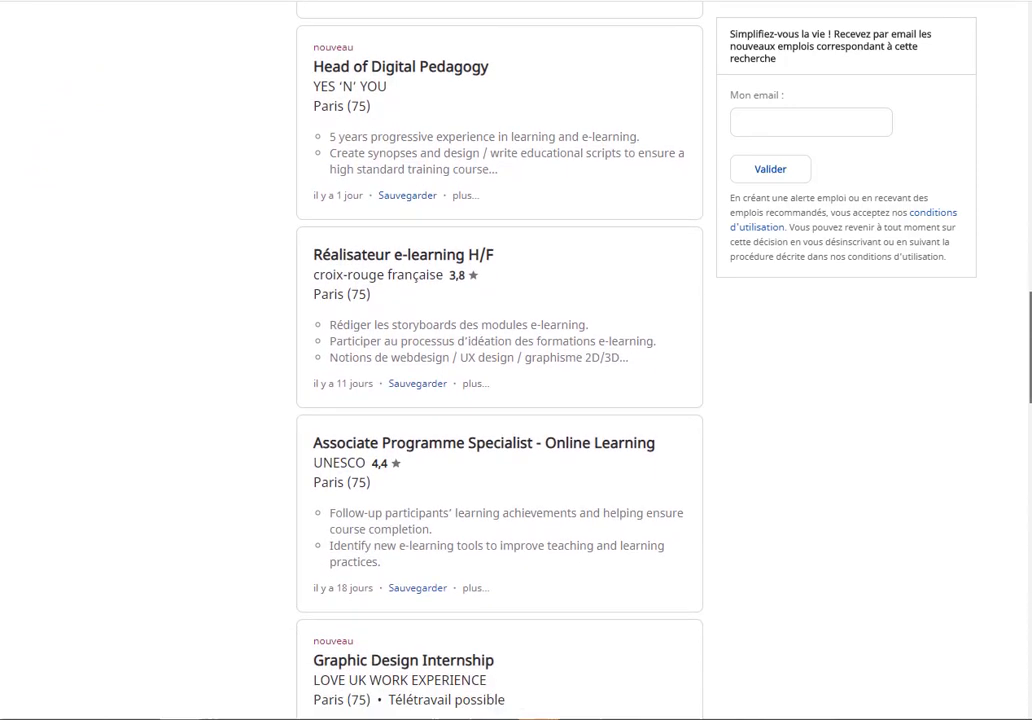
scroll(843, 294, "up", 2)
scroll(843, 294, "down", 1)
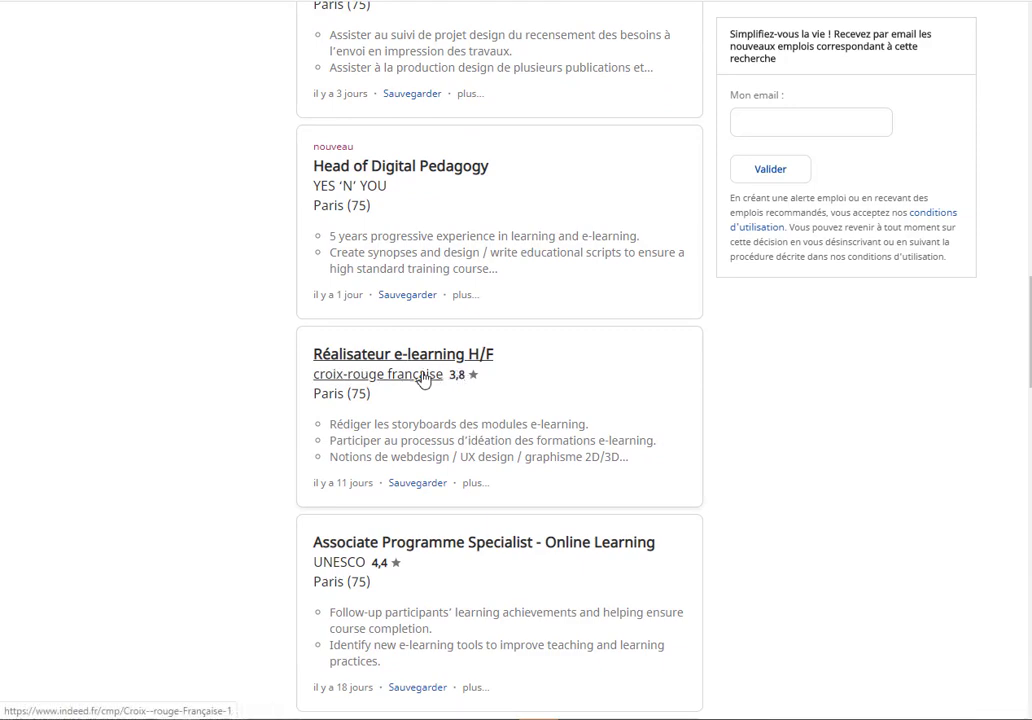
scroll(500, 360, "down", 1)
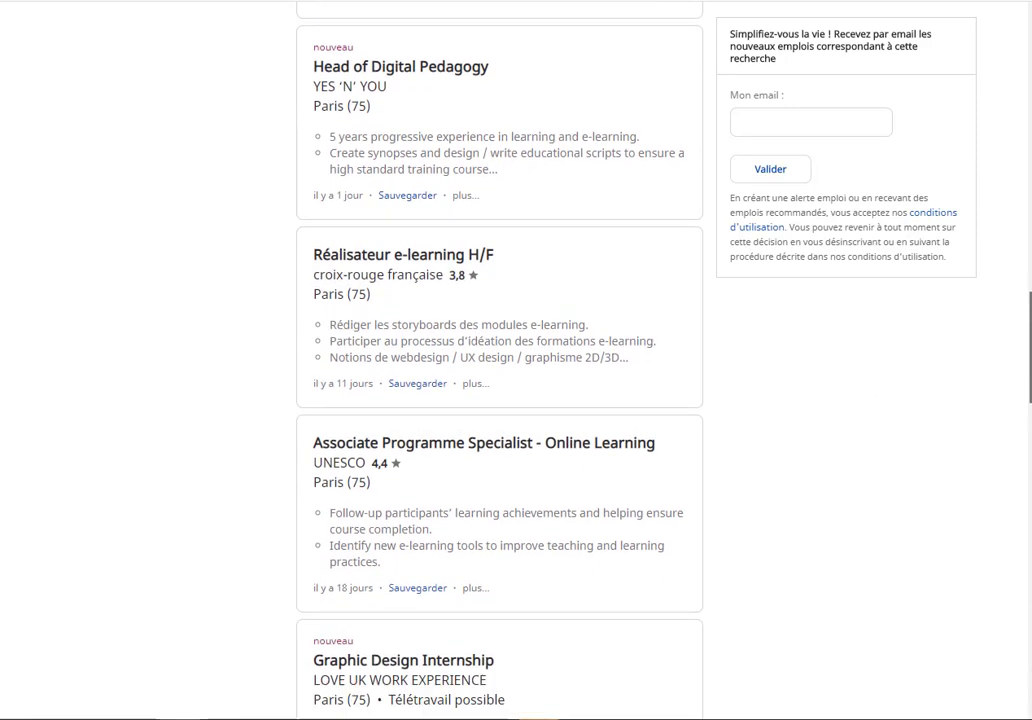
scroll(703, 368, "down", 1)
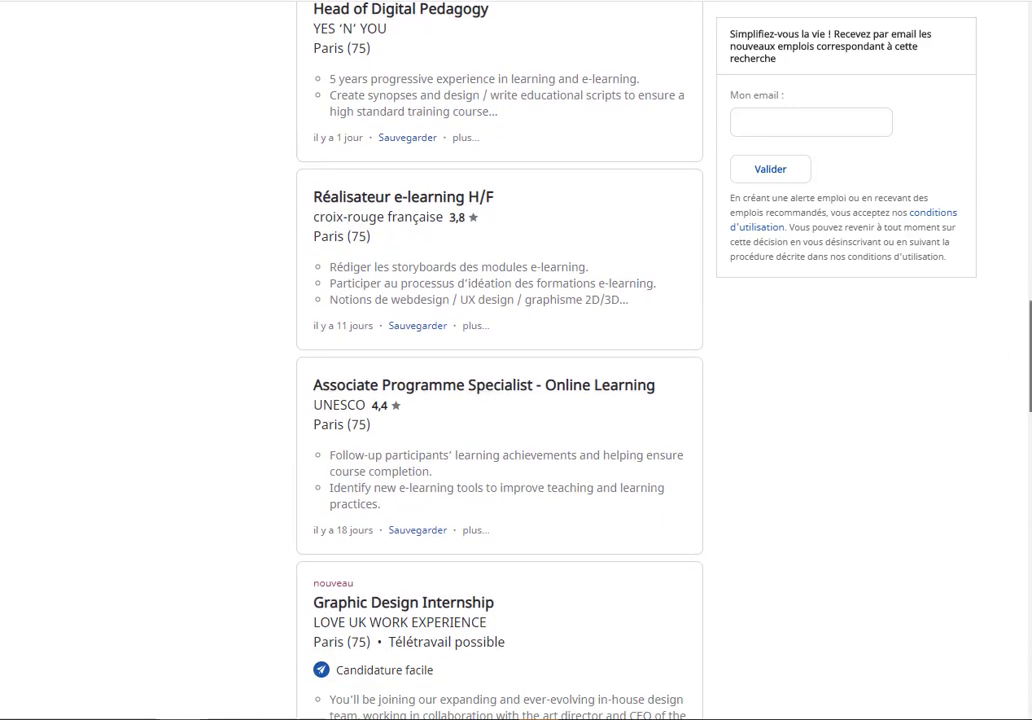
scroll(479, 10, "up", 5)
scroll(479, 10, "up", 5)
scroll(479, 10, "up", 6)
scroll(479, 10, "up", 1)
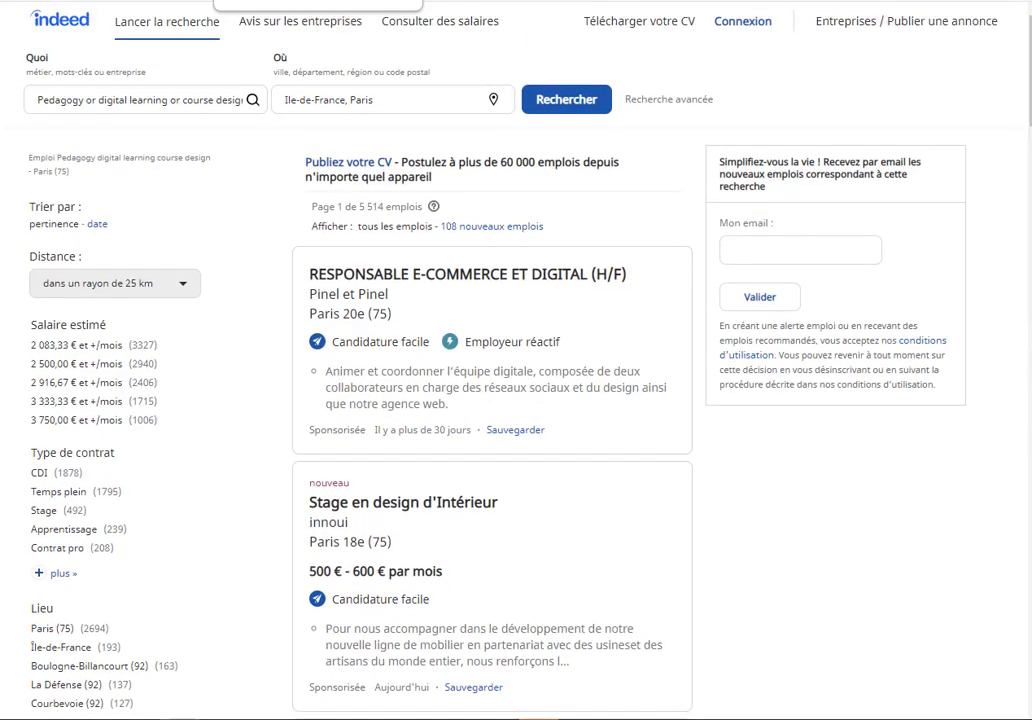
Leave Indeed and the job suggestions, then review the empty ePortfolio Versions list and close it.
key("ctrl+w")
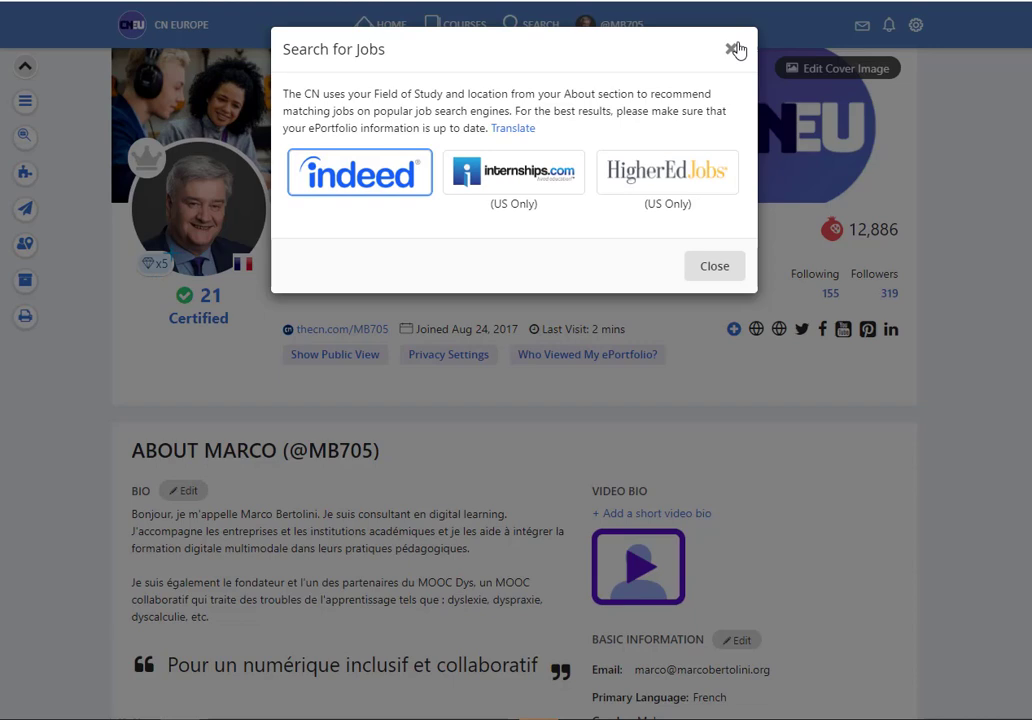
left_click(731, 48)
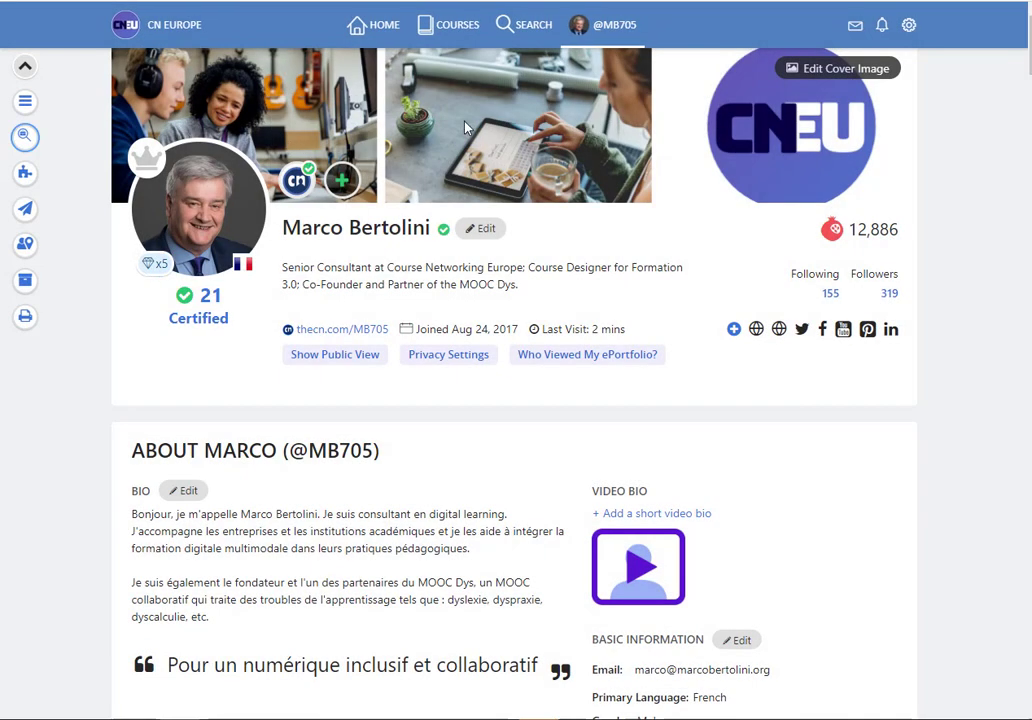
left_click(27, 175)
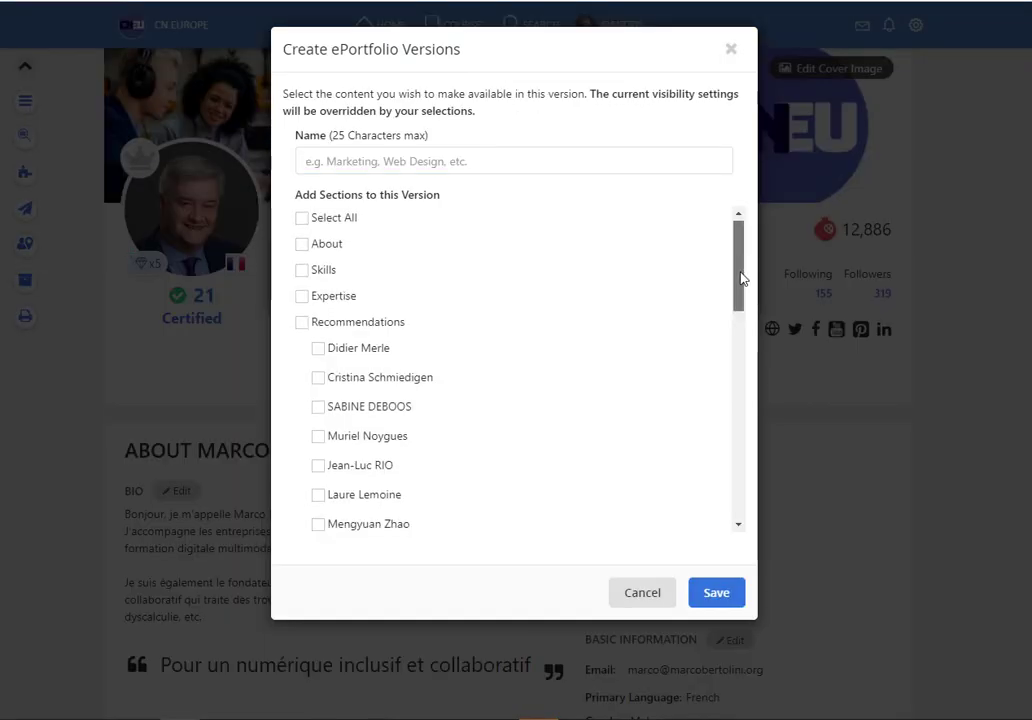
left_click_drag(740, 276, 741, 300)
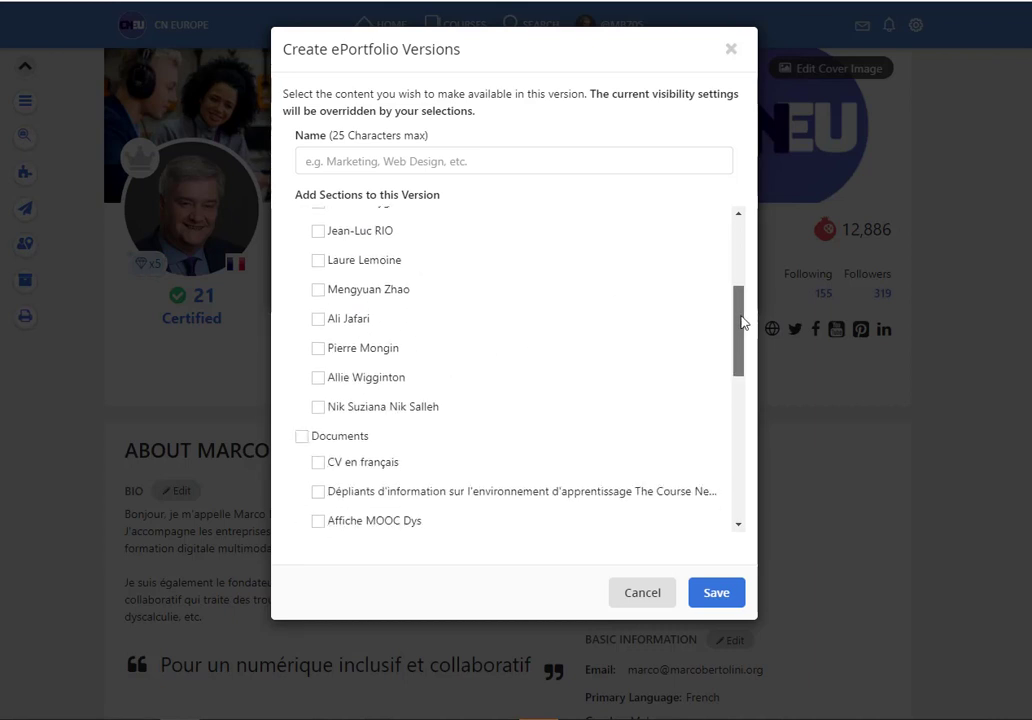
left_click_drag(737, 285, 739, 370)
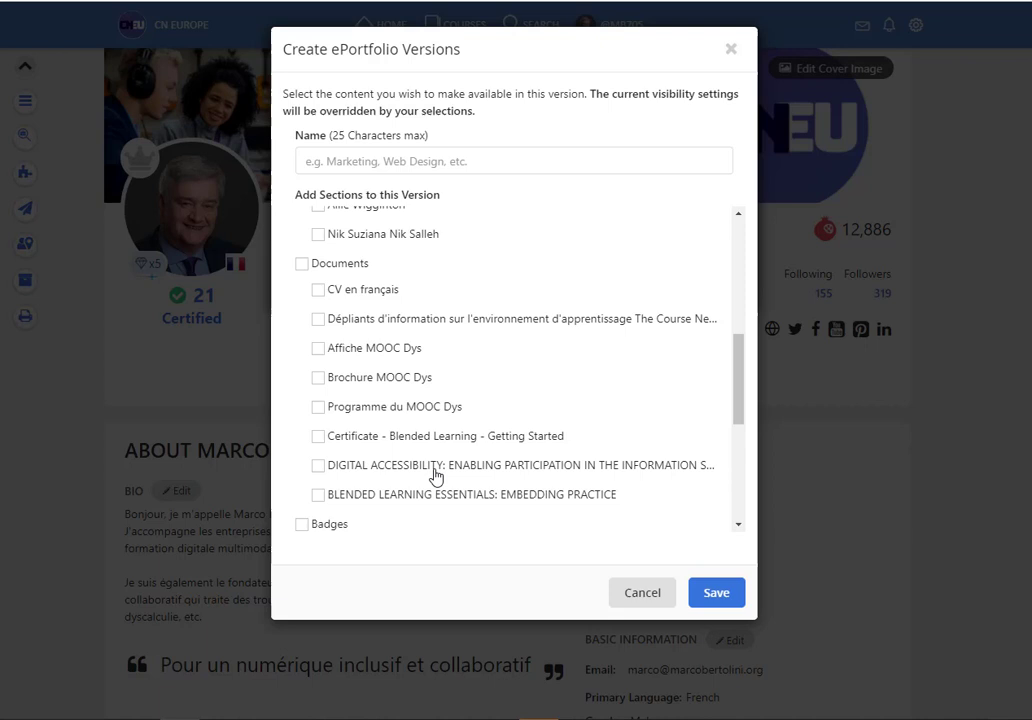
left_click_drag(741, 387, 737, 454)
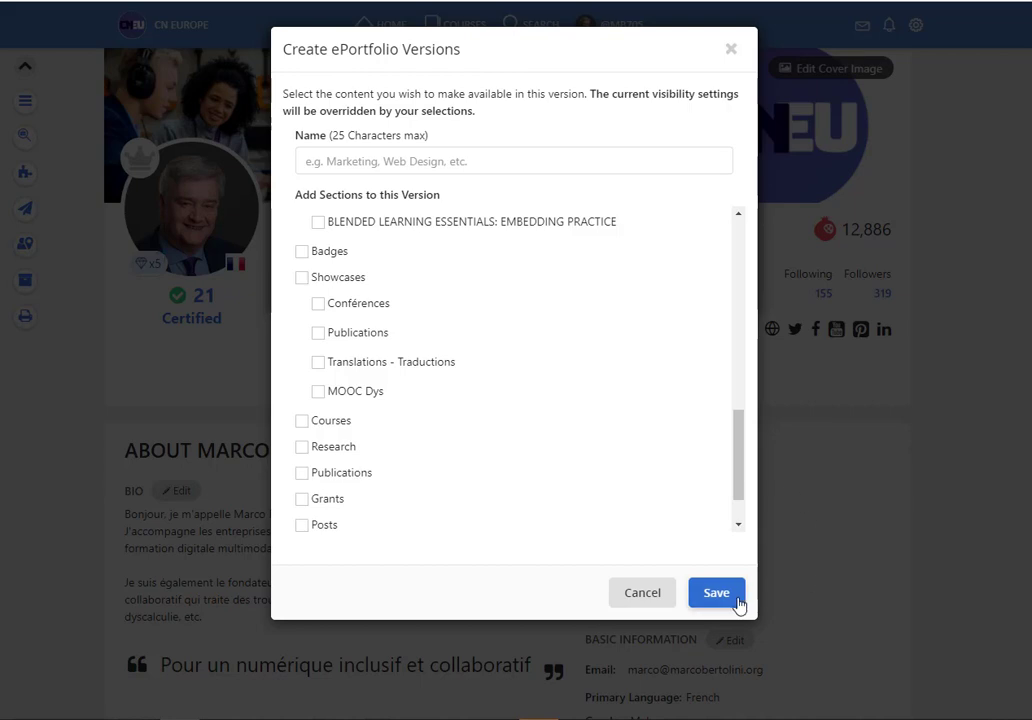
left_click(732, 50)
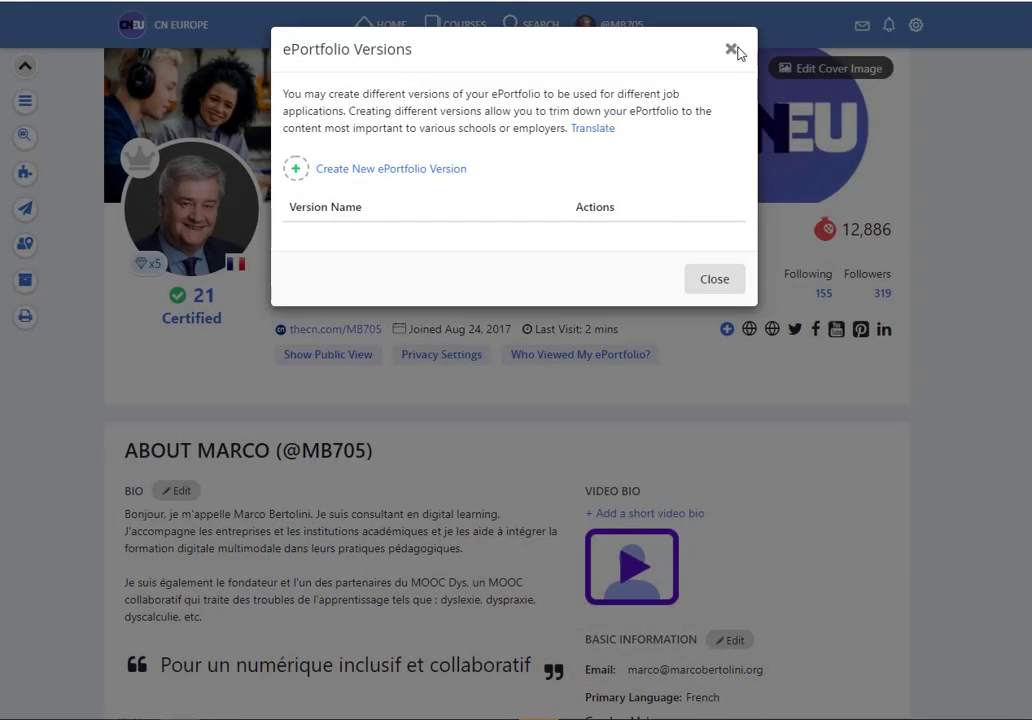
left_click(733, 49)
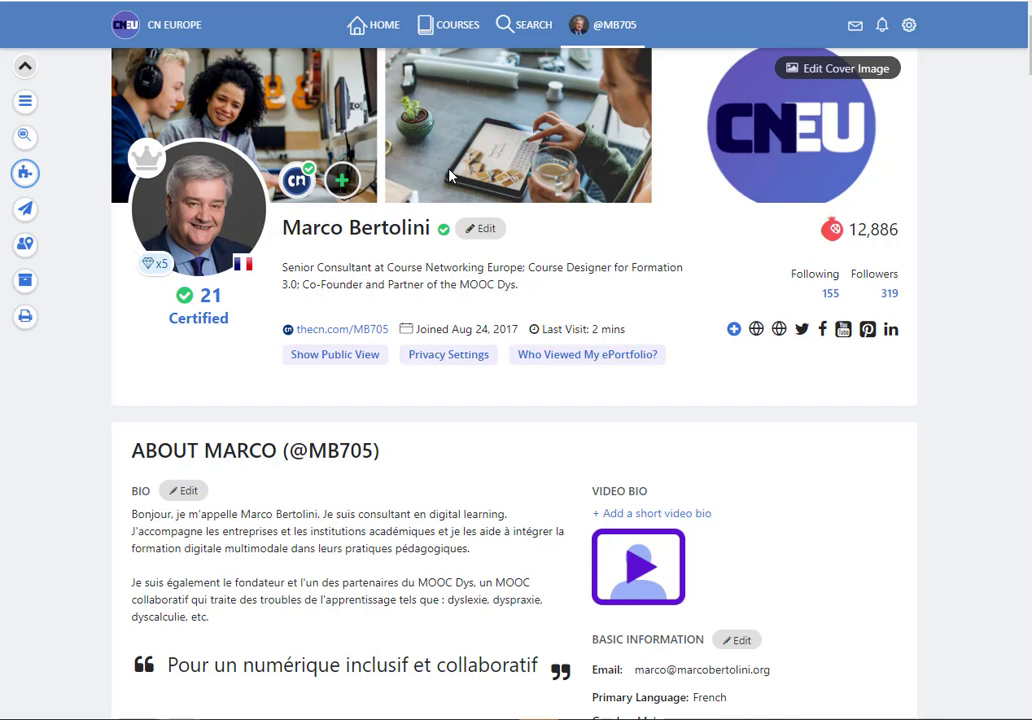
left_click(25, 212)
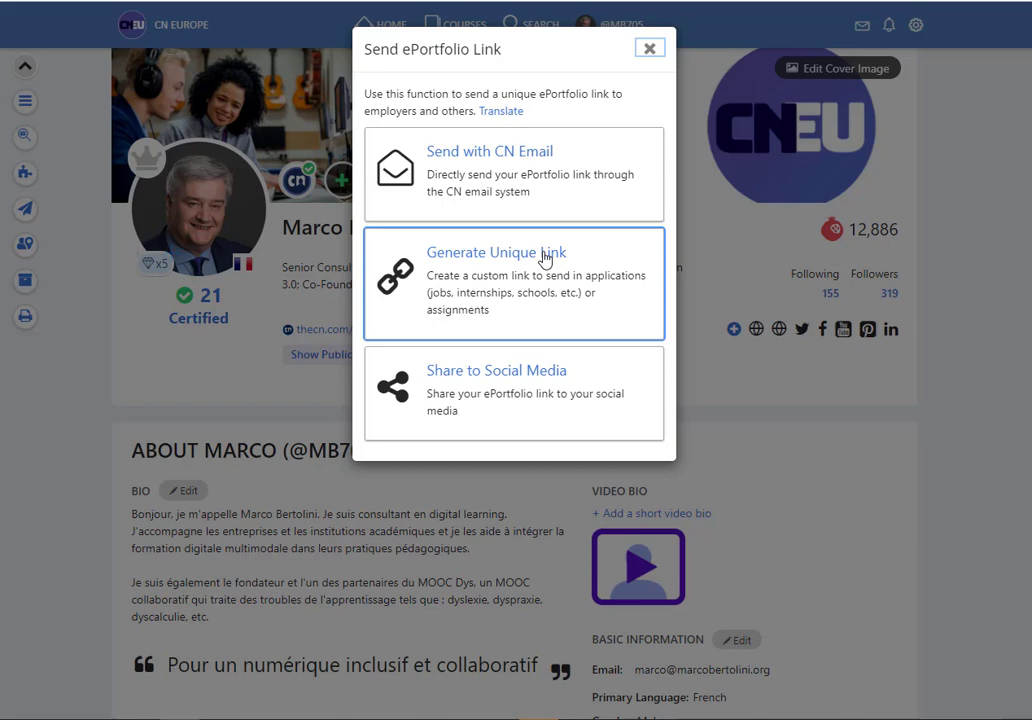
left_click(512, 372)
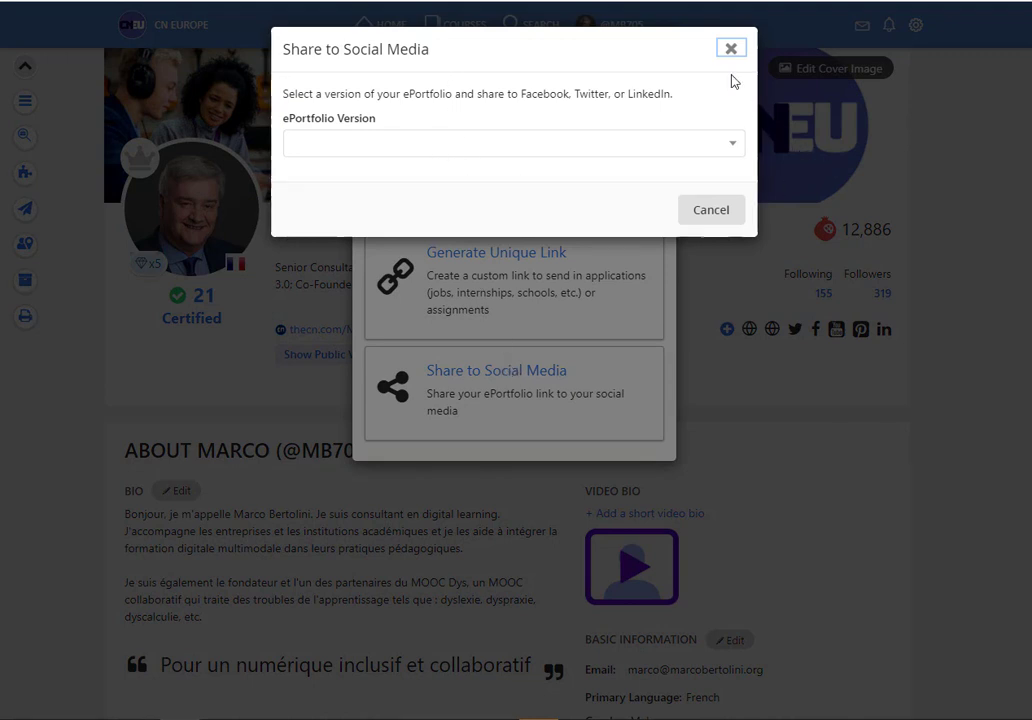
left_click(731, 148)
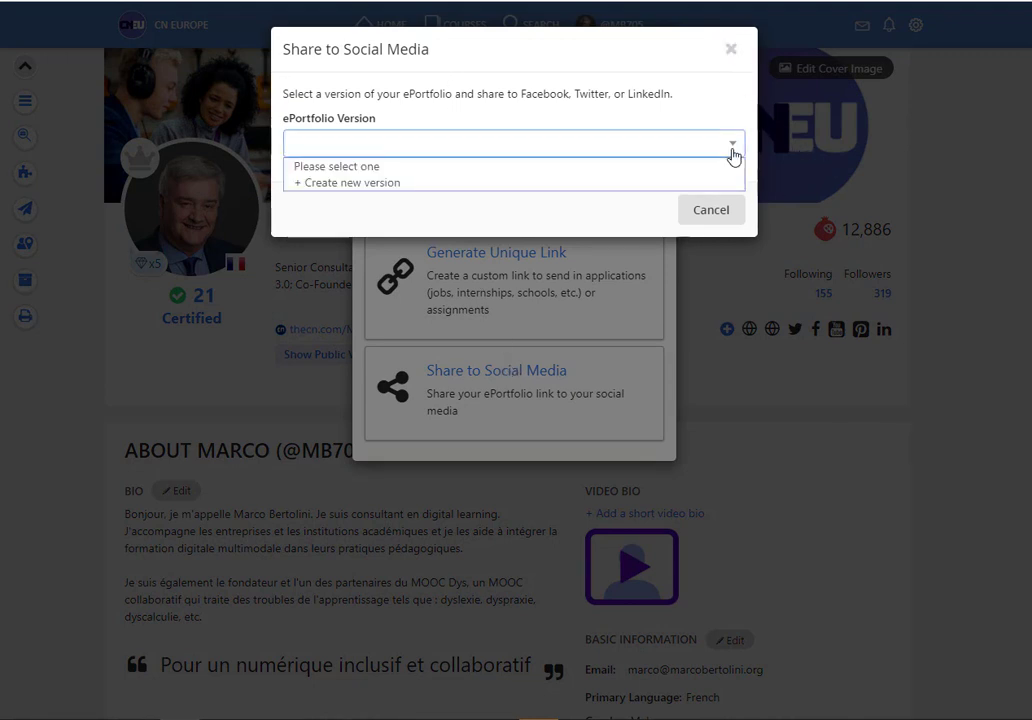
left_click(491, 187)
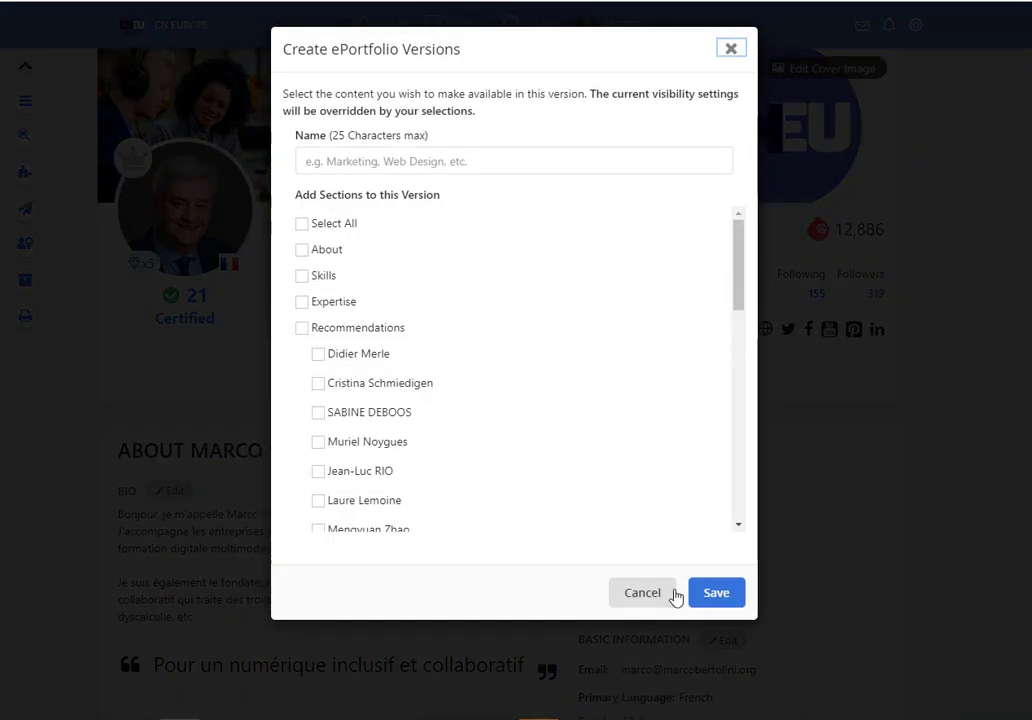
left_click(643, 593)
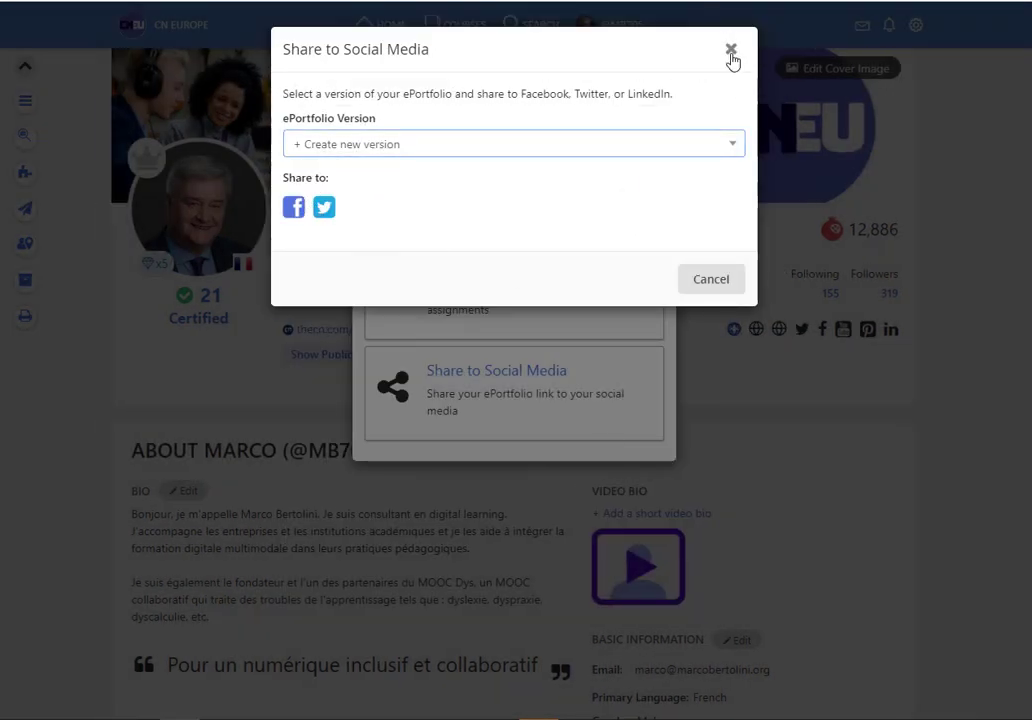
left_click(731, 50)
left_click(651, 48)
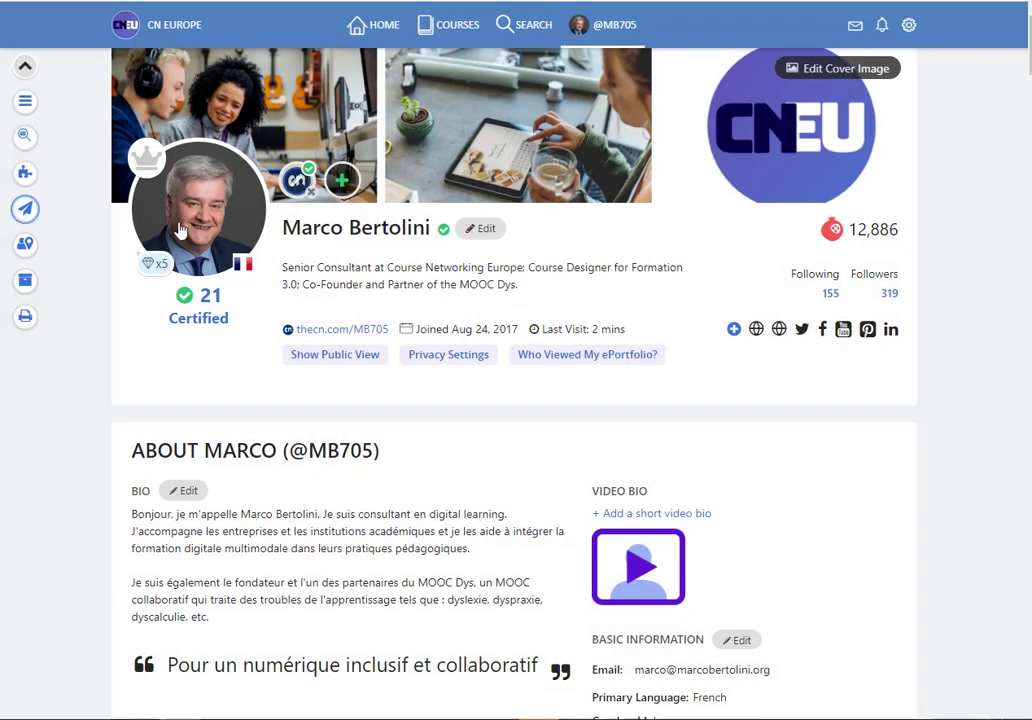
left_click(25, 244)
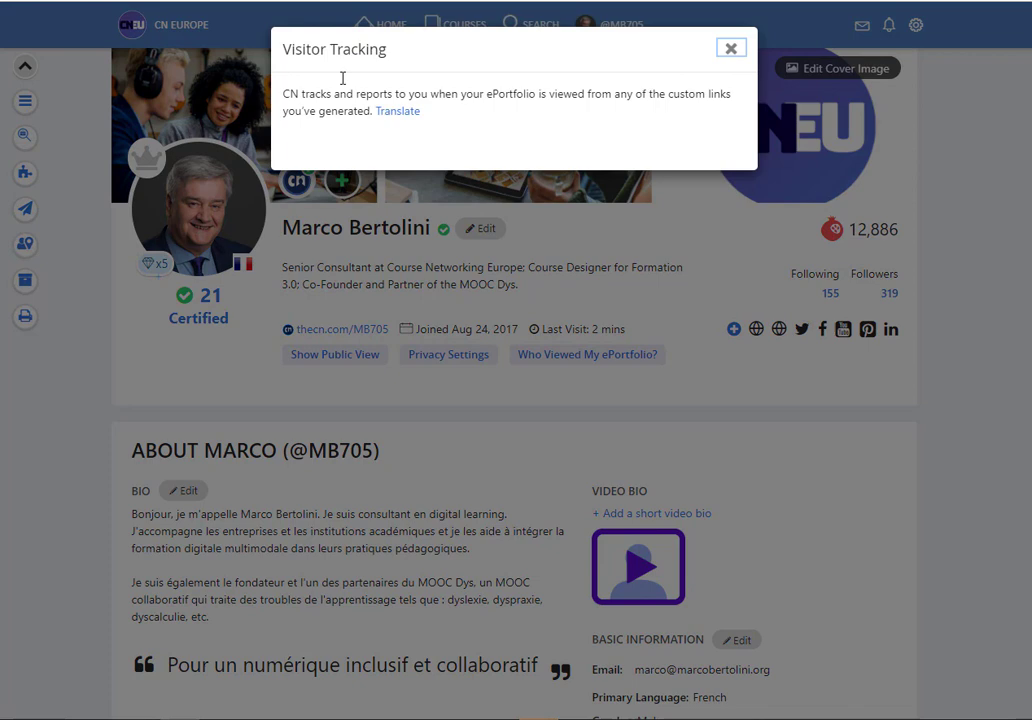
left_click(735, 50)
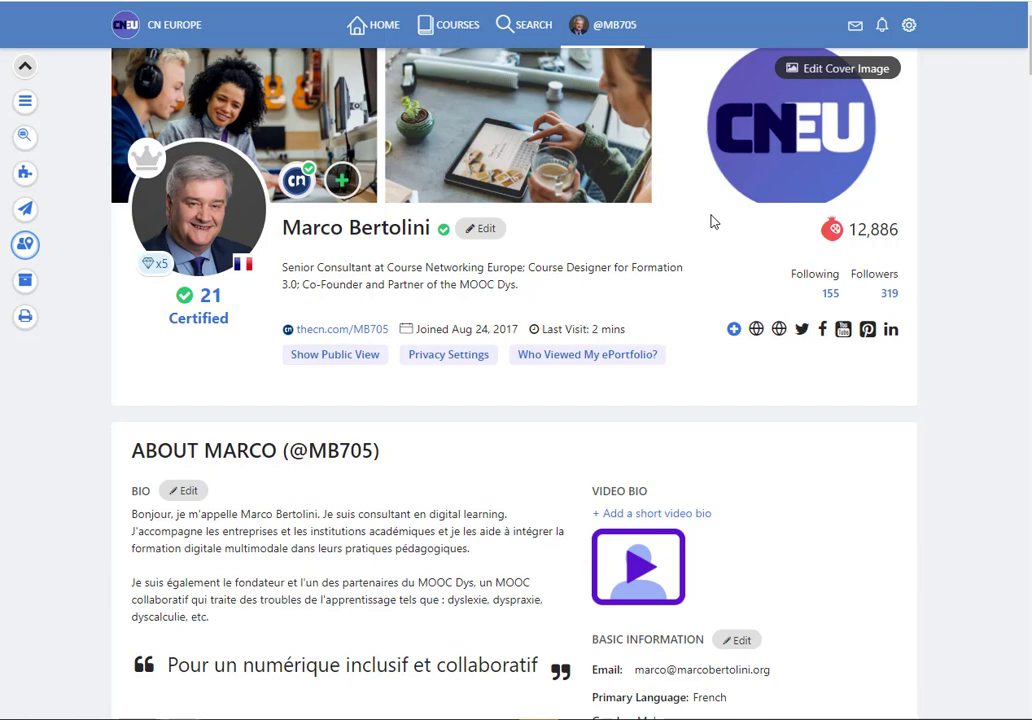
left_click(23, 283)
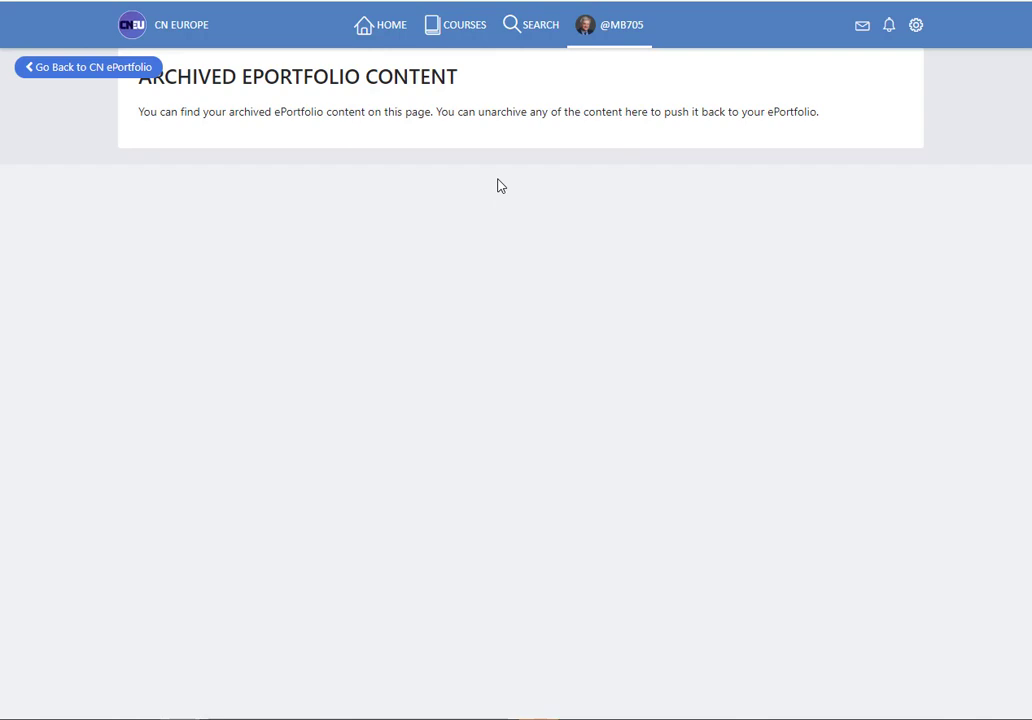
left_click(59, 74)
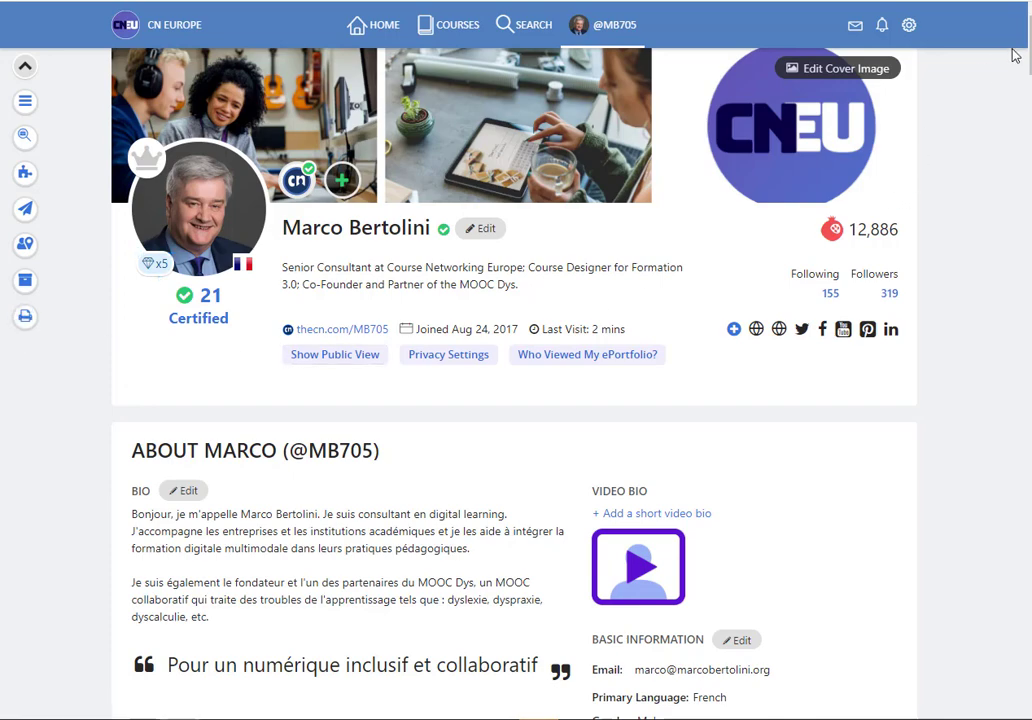
scroll(1014, 53, "down", 3)
scroll(514, 380, "down", 4)
scroll(514, 380, "down", 10)
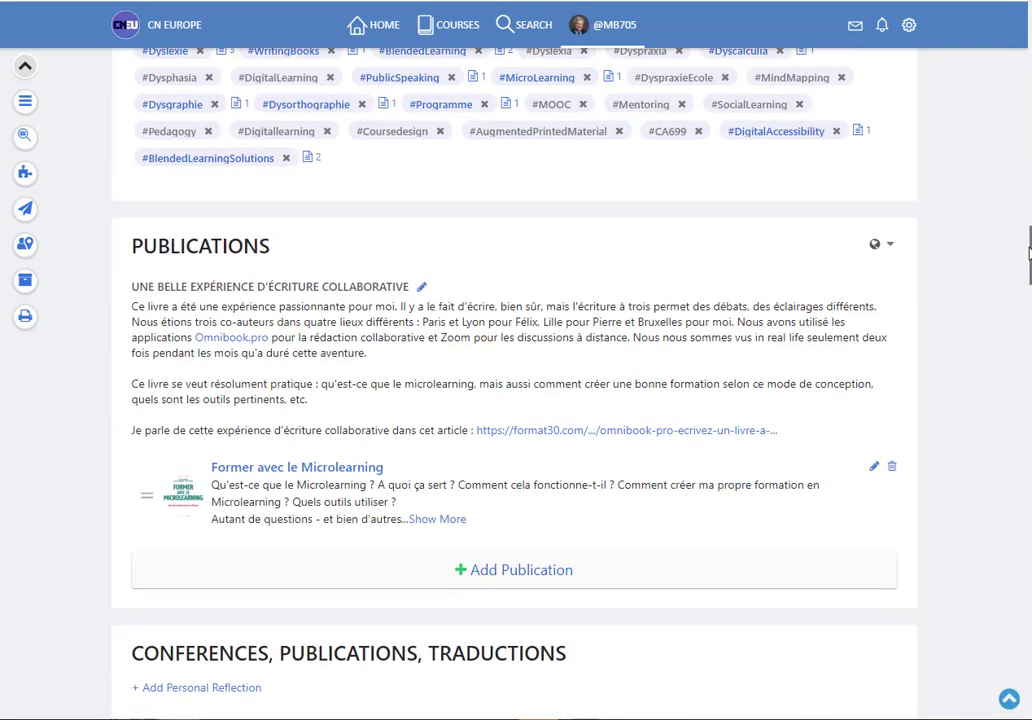
scroll(514, 380, "down", 10)
scroll(1000, 106, "up", 15)
scroll(1000, 106, "up", 2)
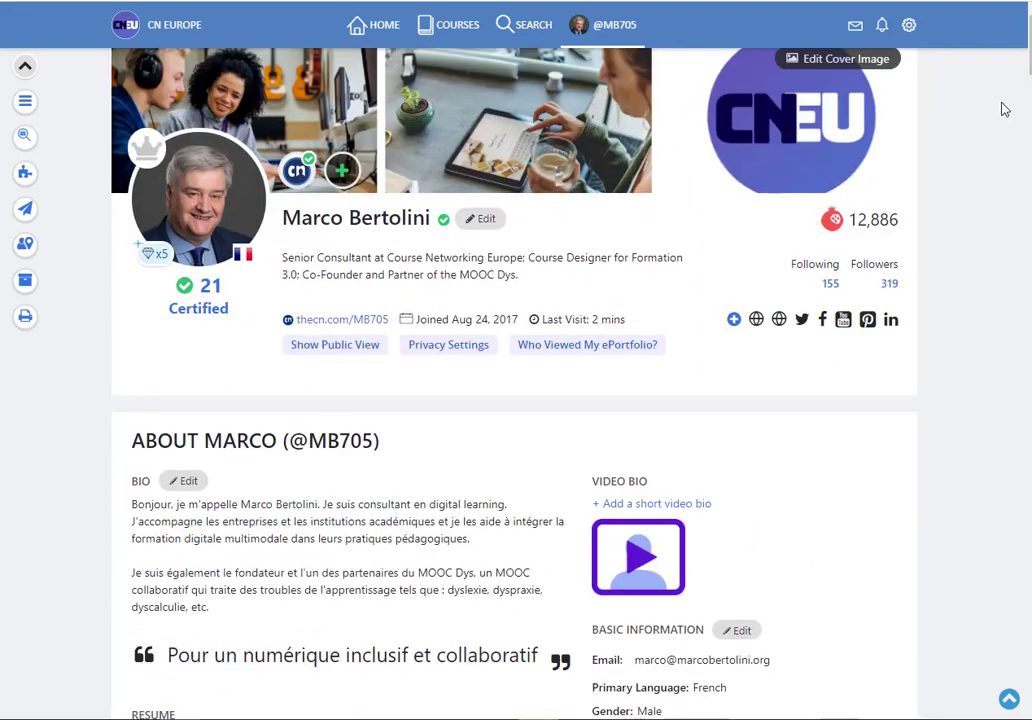